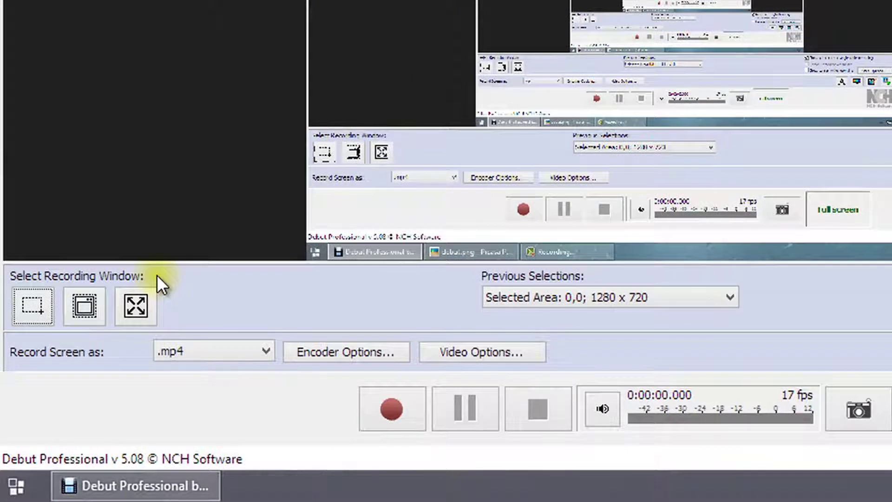
Begin picking a custom recording area, starting from the current 1280 x 720 region.
left_click(27, 310)
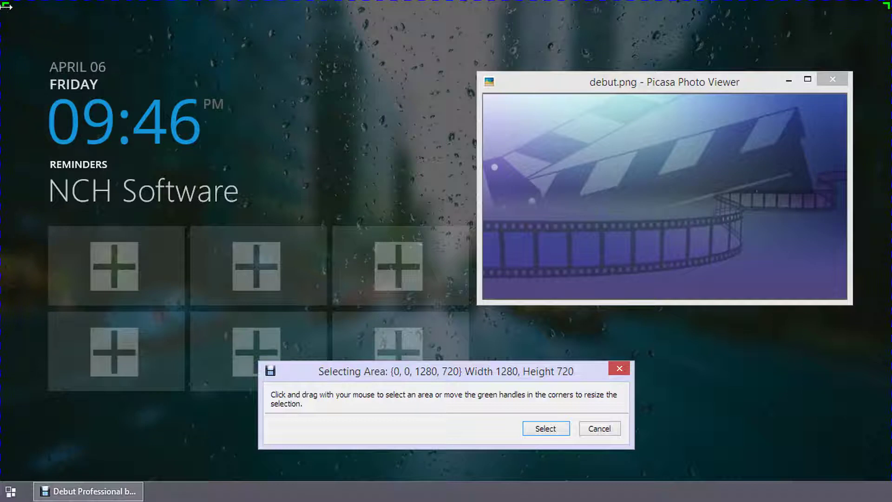
Mark a 619 x 500 capture region around the clock and reminder tiles.
left_click_drag(6, 6, 38, 49)
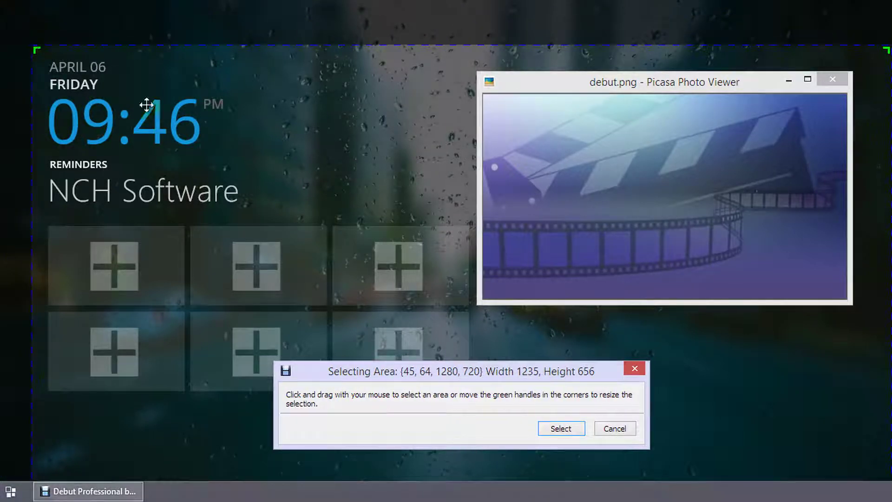
left_click_drag(313, 186, 317, 155)
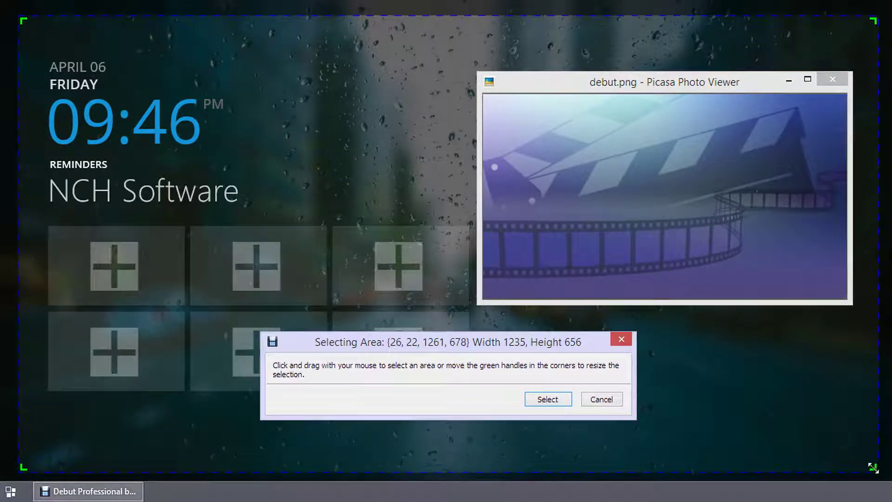
left_click_drag(874, 467, 475, 418)
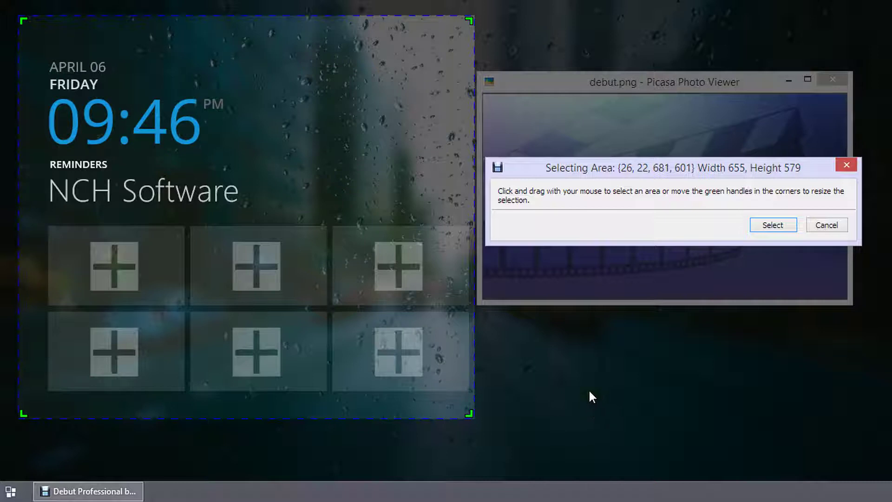
left_click_drag(511, 332, 798, 374)
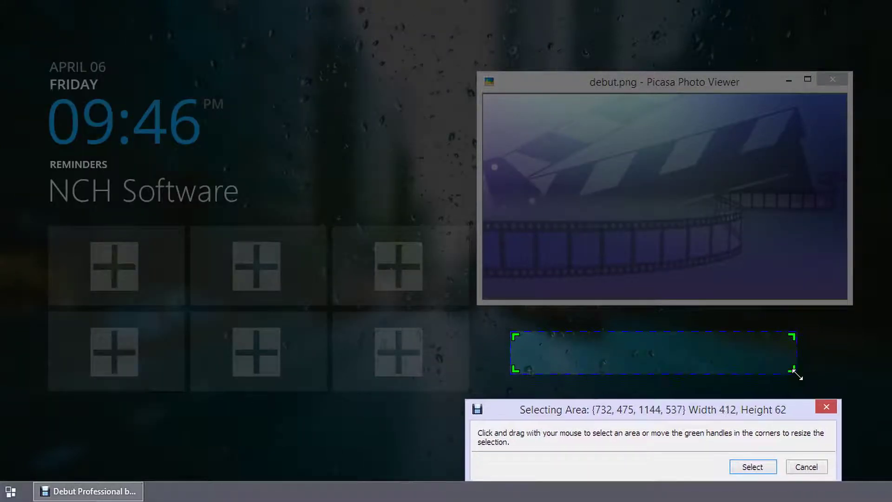
left_click_drag(42, 50, 478, 403)
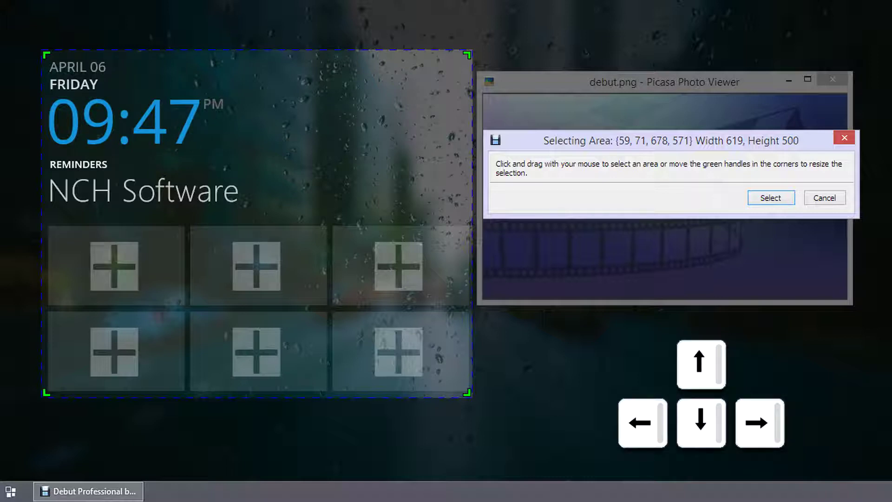
Nudge the area with arrow-key shortcuts and confirm it as 59,77; 616 x 502.
key("Up")
key("Up")
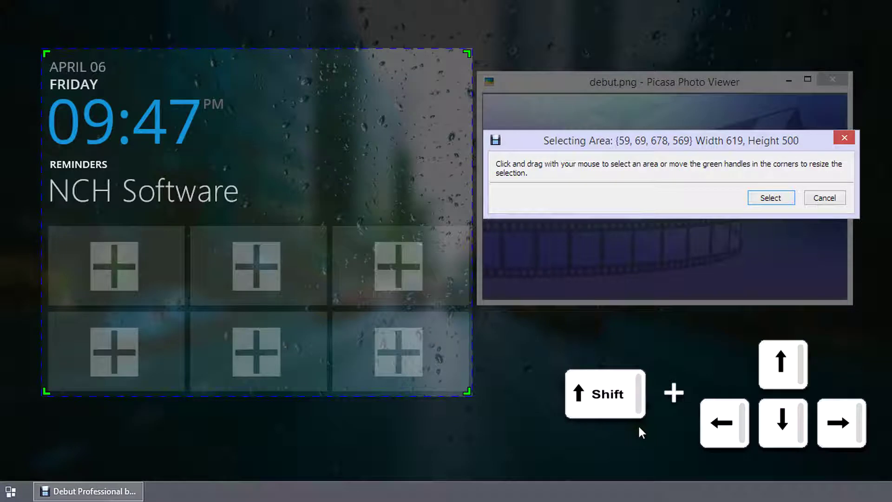
key("shift+Down")
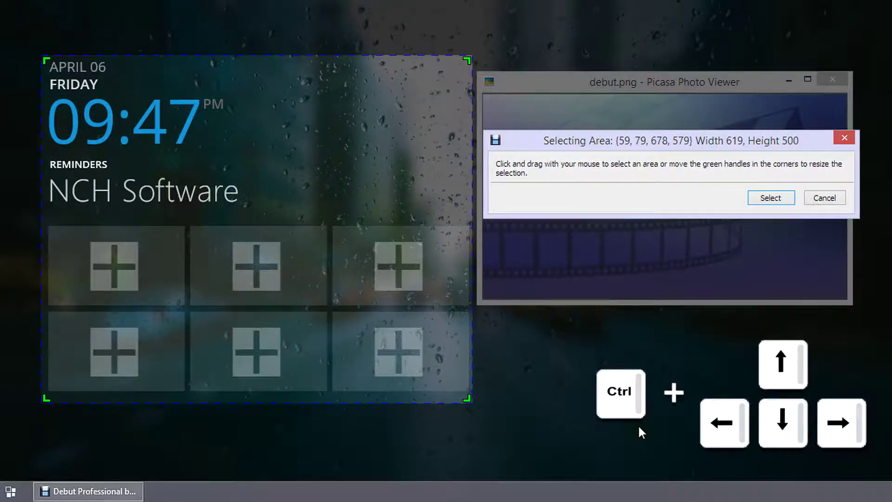
key("ctrl+Up")
key("ctrl+Up")
key("ctrl+Up")
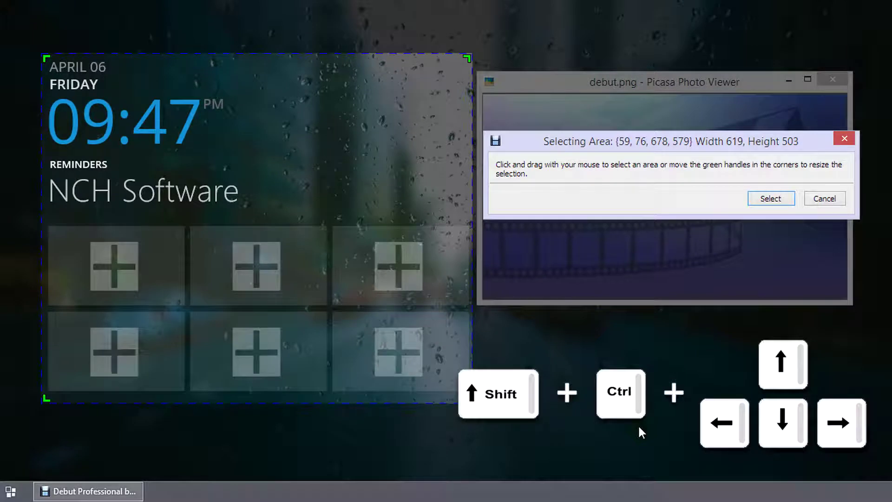
key("ctrl+shift+Up")
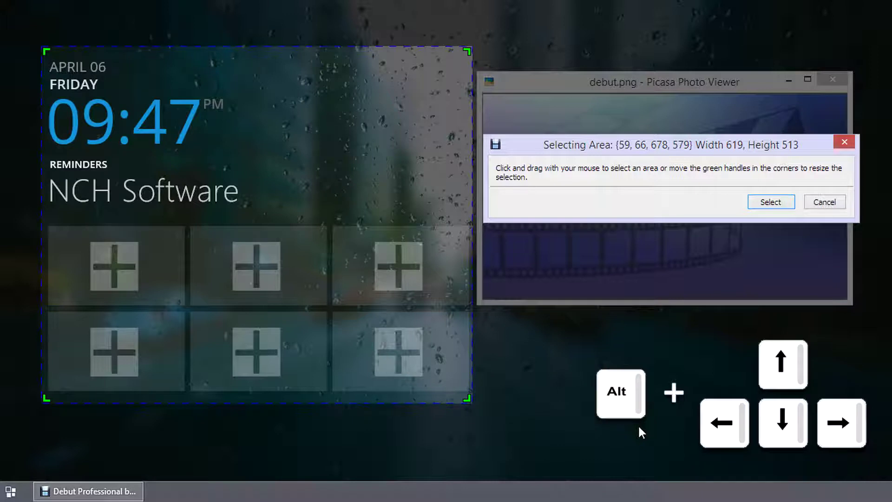
key("alt+Down")
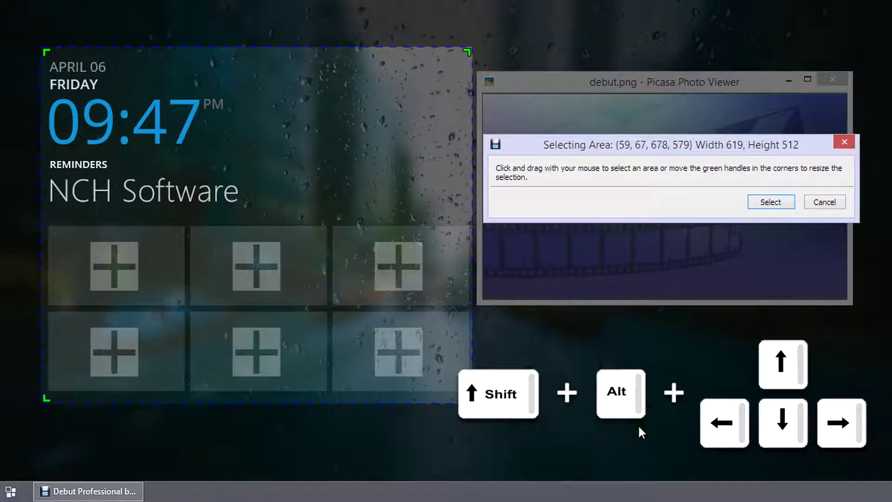
key("shift+alt+Down")
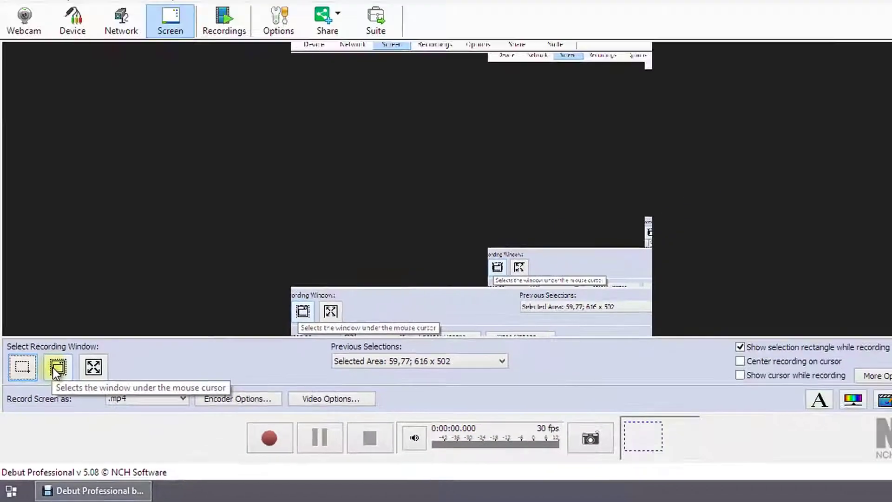
Target the debut.png – Picasa Photo Viewer window for recording.
left_click(95, 268)
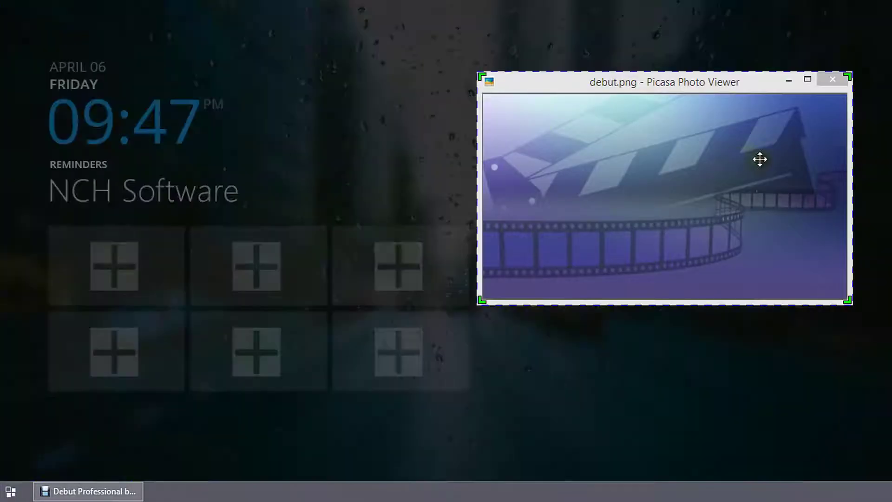
left_click(749, 160)
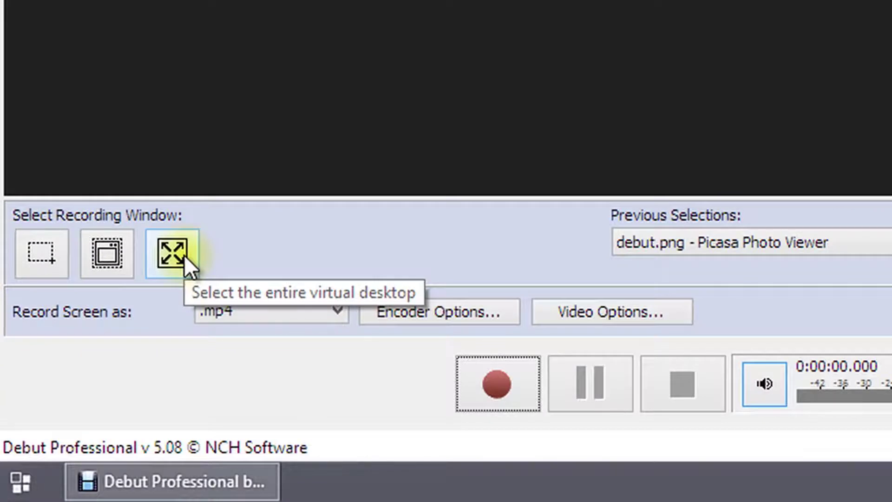
Switch the target to the full 1280 x 720 screen, then bring up previous selections.
left_click(184, 255)
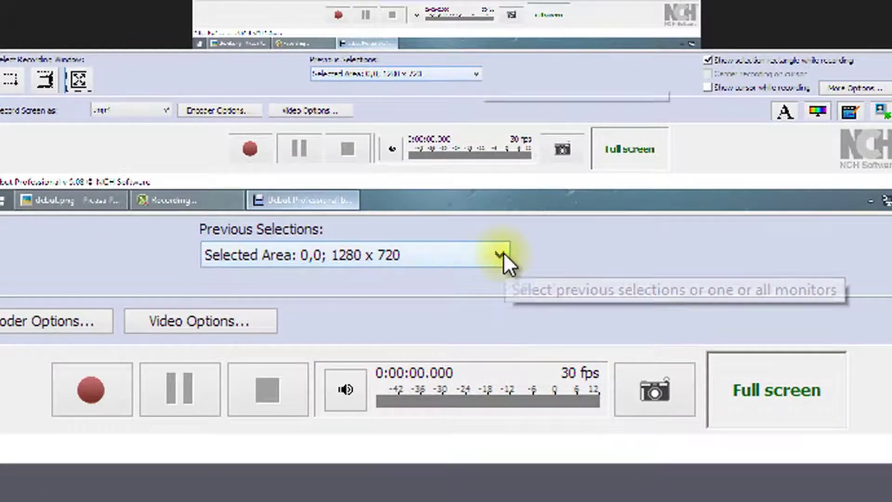
left_click(502, 253)
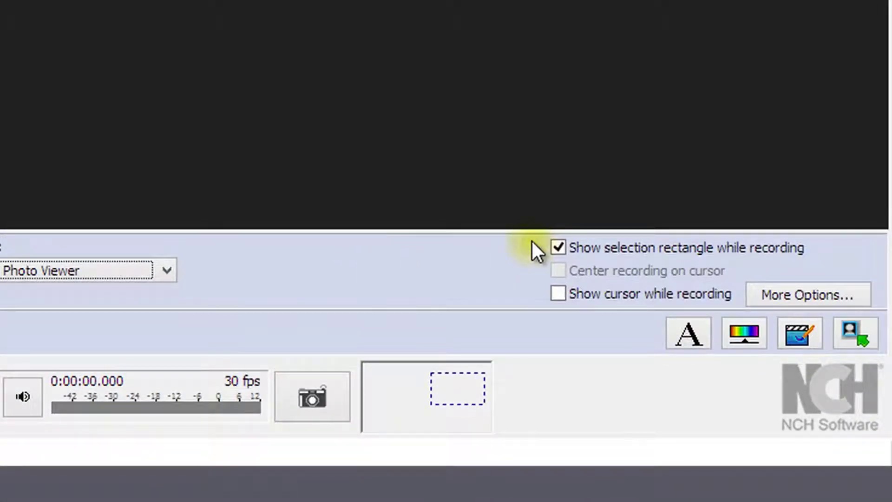
Return to the Picasa window, toggle the selection rectangle, and exclude the cursor from recordings.
left_click(558, 246)
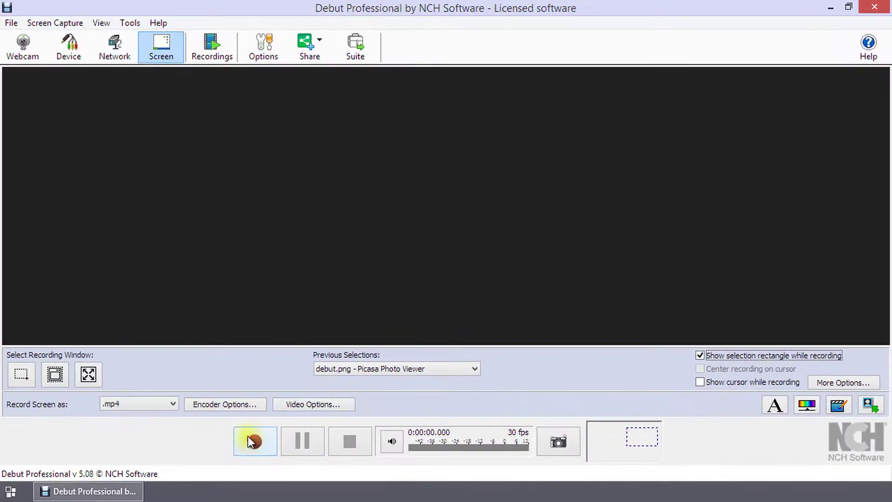
left_click(255, 438)
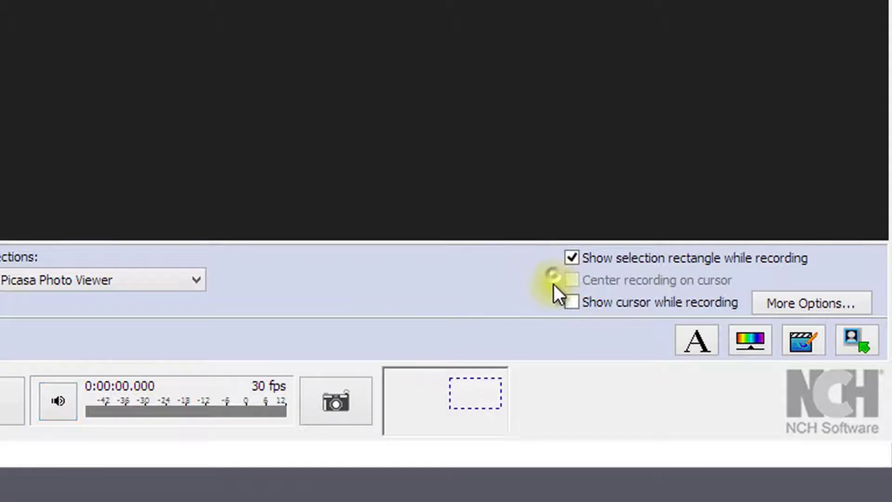
left_click(573, 304)
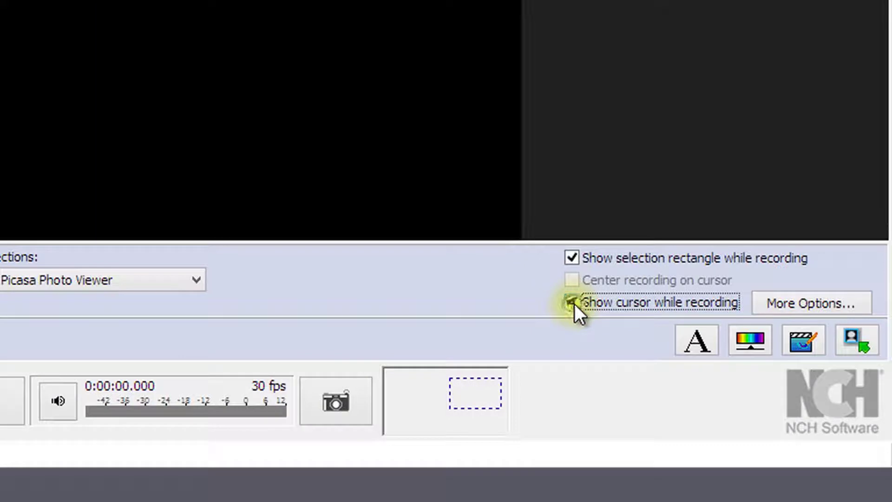
left_click(571, 299)
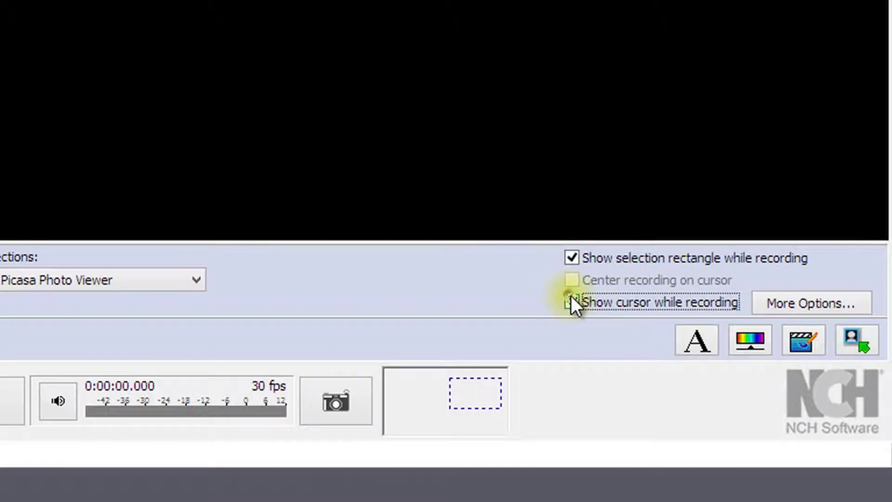
left_click(780, 303)
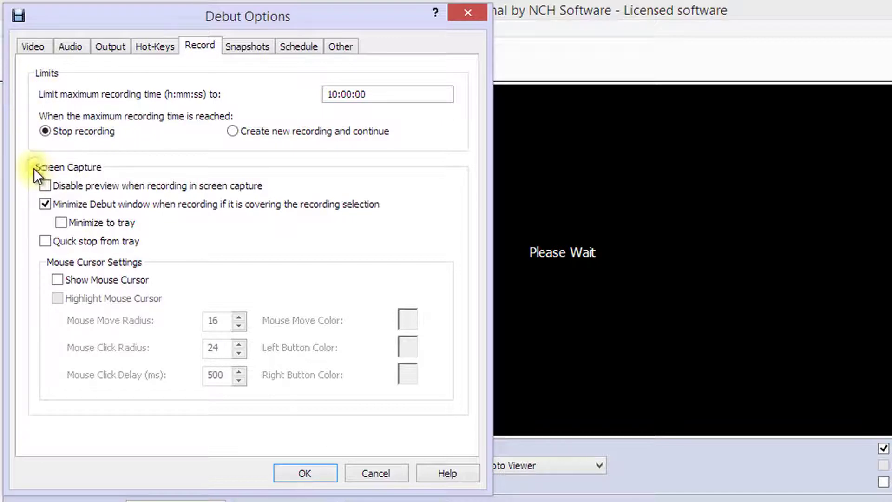
Enable Mouse Clicks audio without microphone or speakers, leaving the cursor hidden, and save the options.
left_click(60, 276)
left_click(61, 277)
left_click(72, 47)
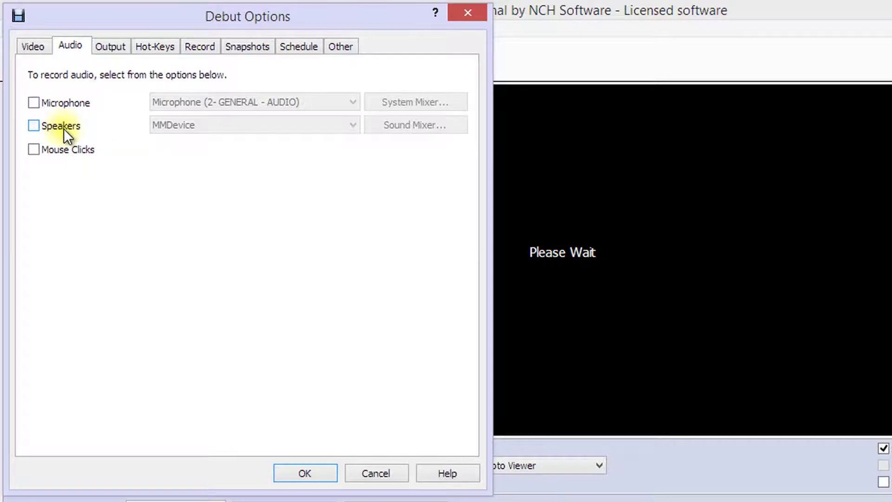
left_click(64, 158)
left_click(306, 472)
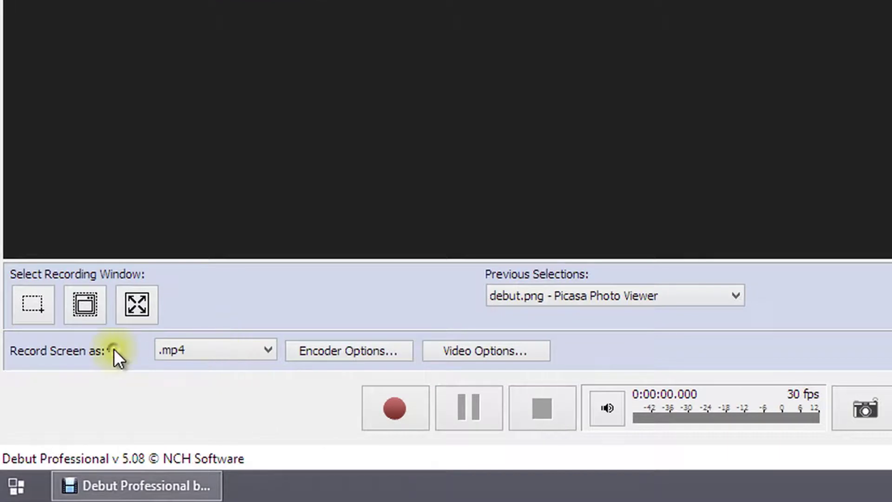
Keep .mp4 output and confirm H264 video with AAC audio at default quality.
left_click(253, 349)
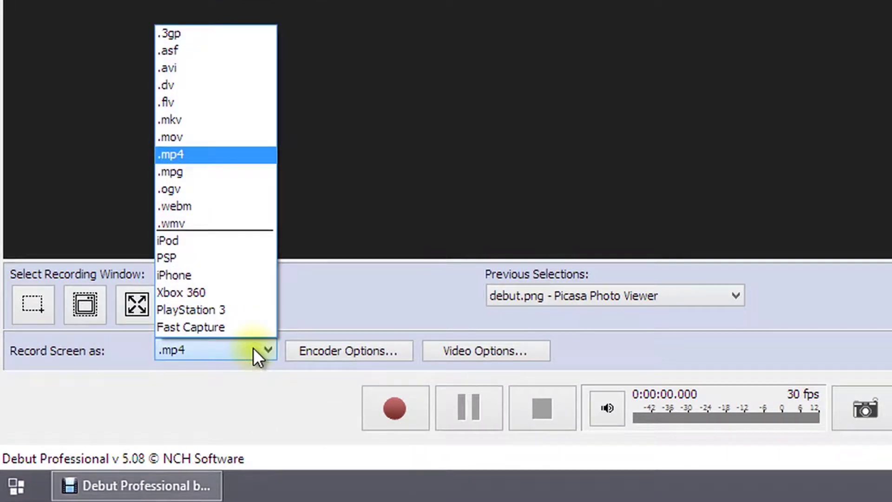
left_click(253, 348)
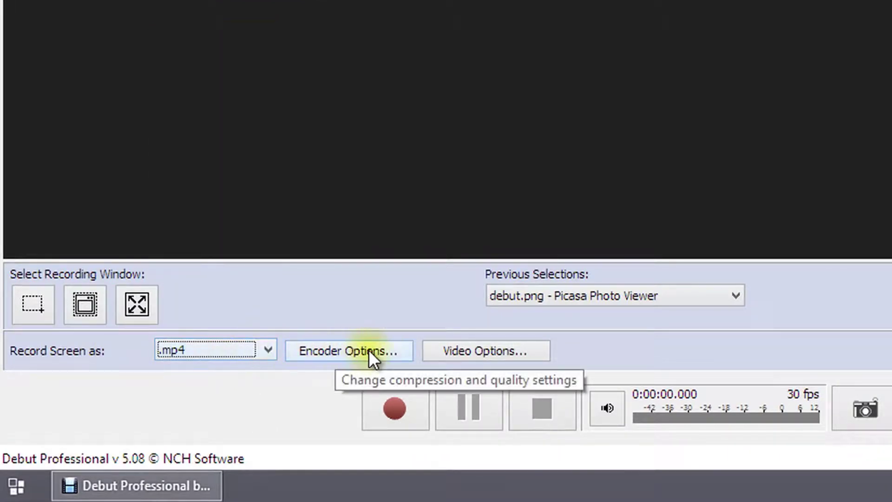
left_click(403, 349)
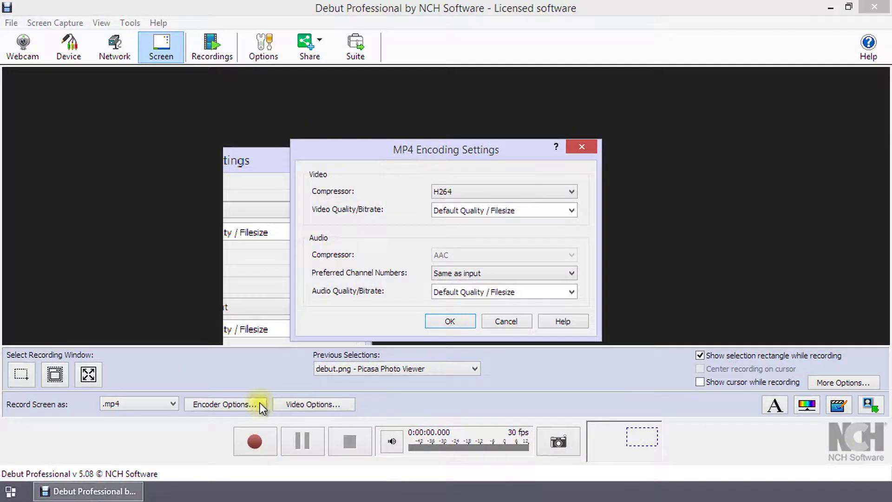
left_click(467, 322)
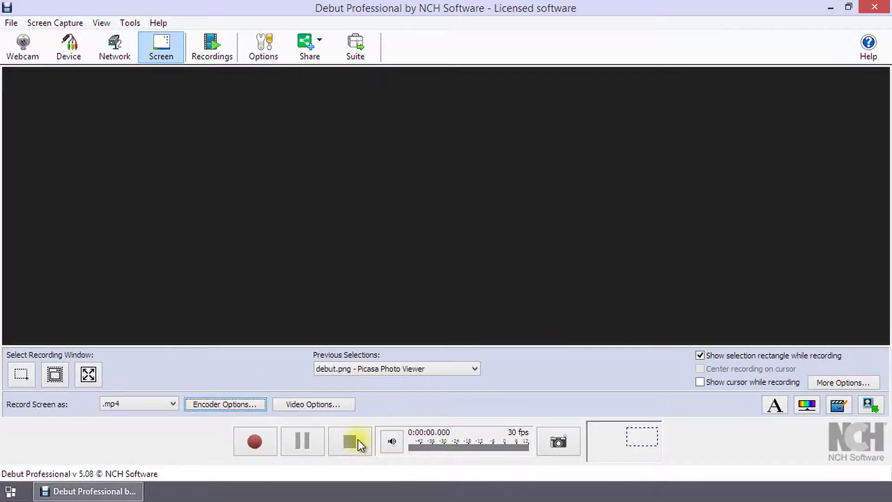
Hit Record to begin capturing the debut.png Picasa Photo Viewer window.
left_click(261, 439)
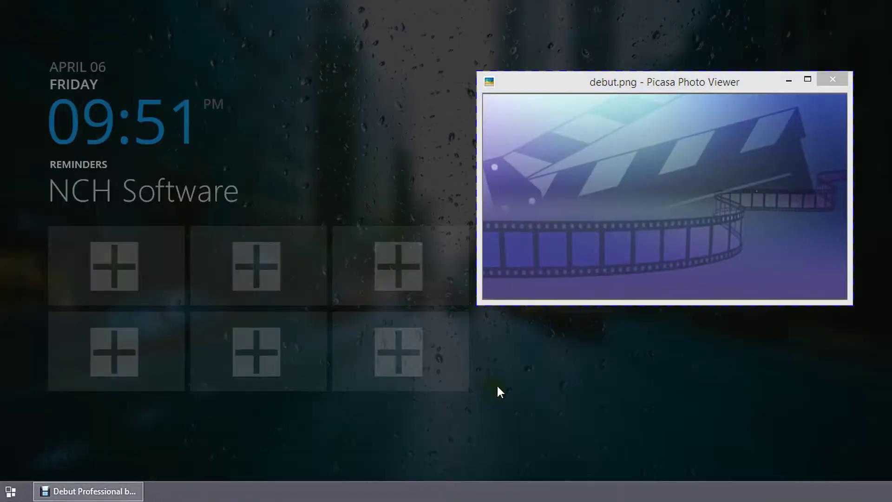